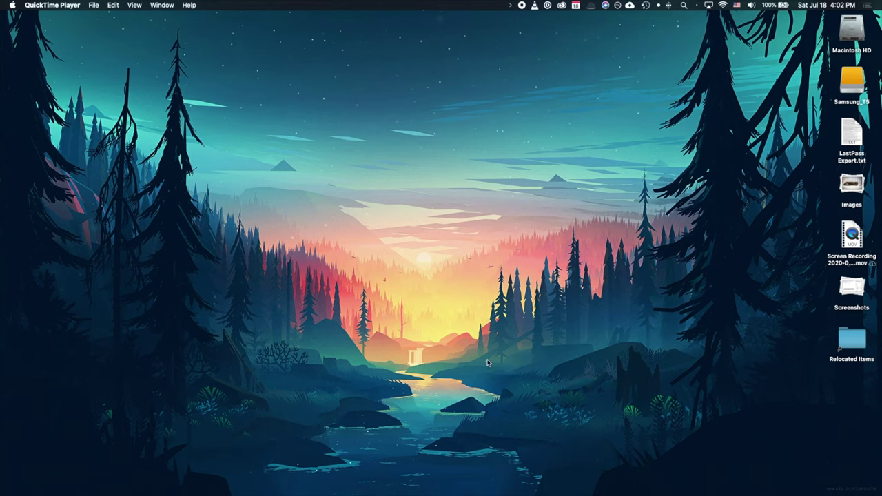
Step: Switch to Brave and try to download OmniDiskSweeper 1.12.1 as a disk image from the Omni Group page
click(404, 481)
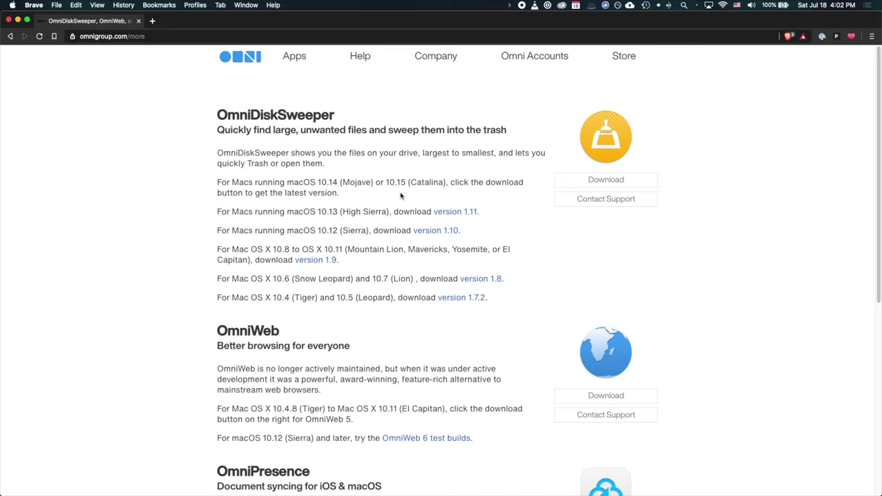
click(623, 183)
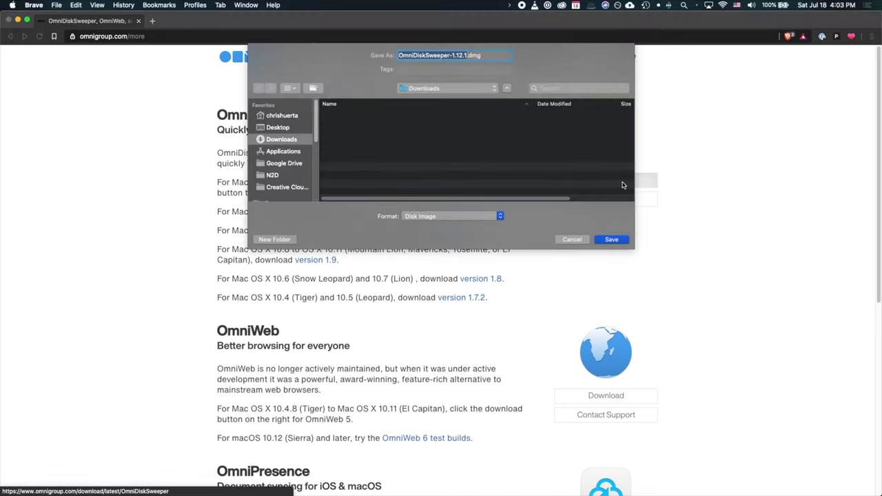
click(582, 239)
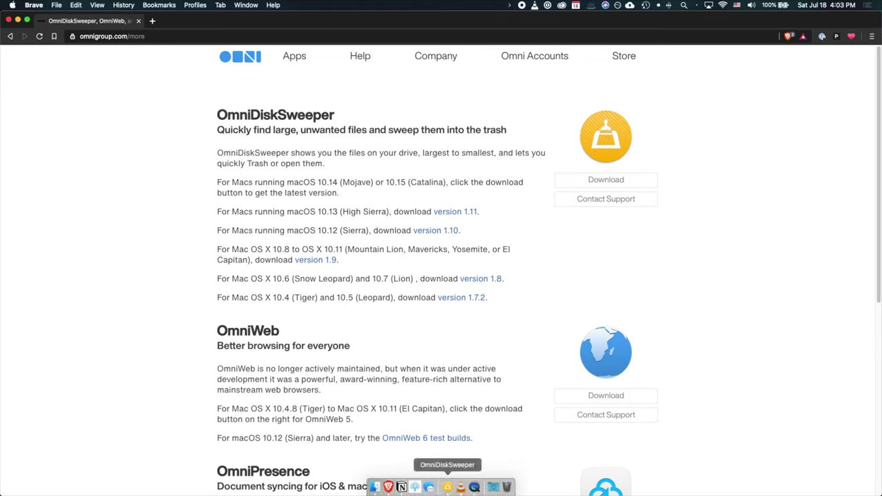
Step: Launch OmniDiskSweeper and sweep the Macintosh HD drive
click(447, 487)
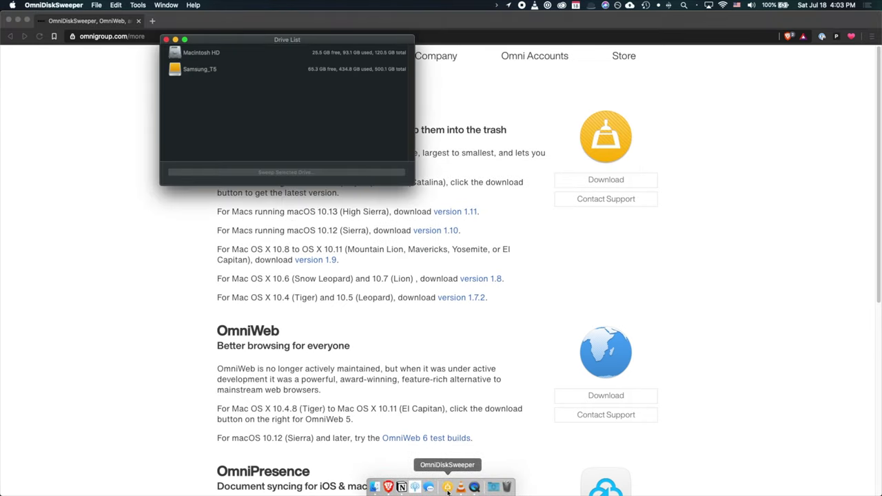
click(235, 58)
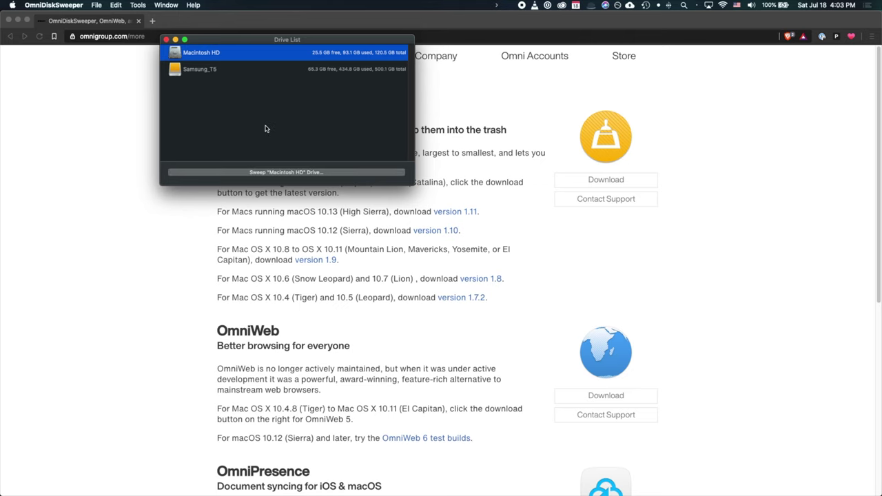
click(268, 82)
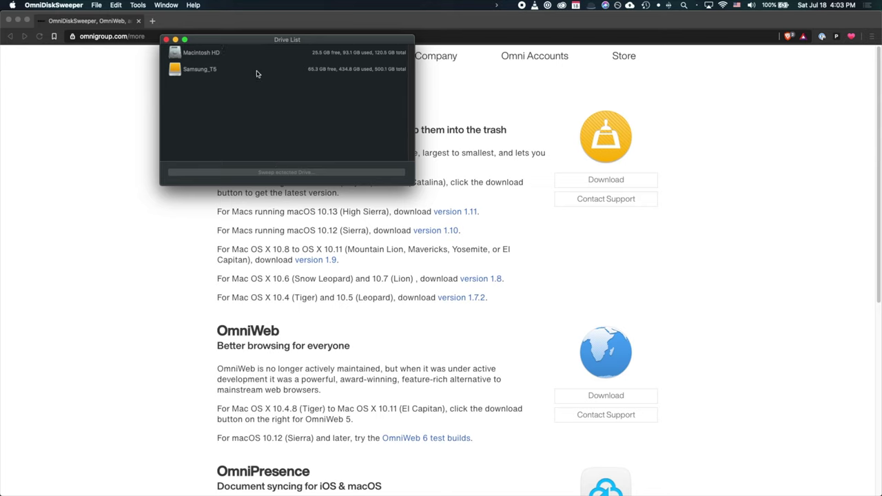
click(251, 59)
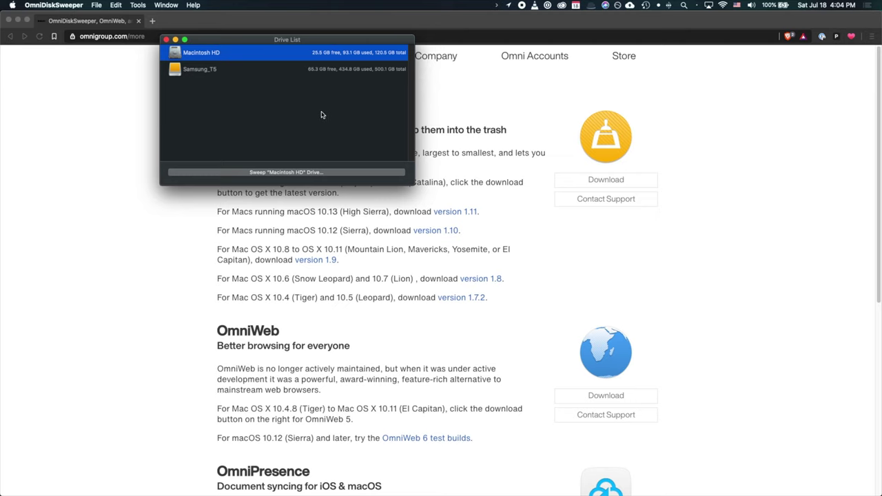
double_click(292, 60)
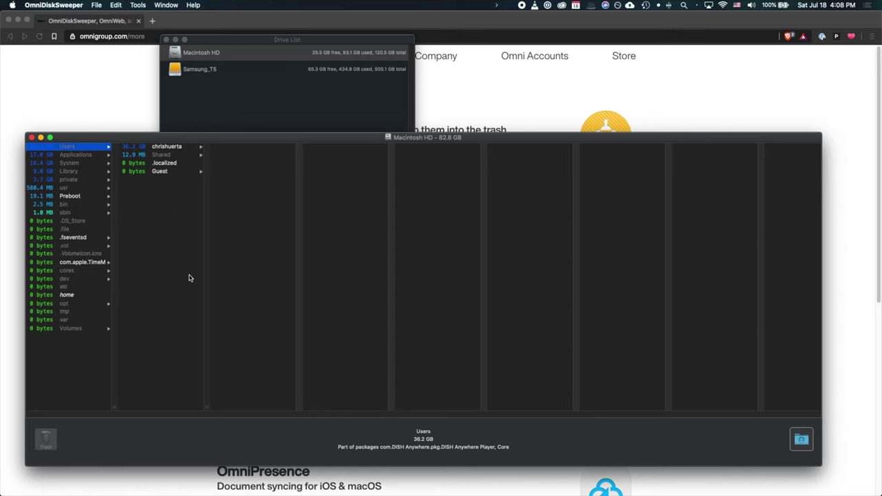
Step: Examine the sizes of the installed programs in the drive's Applications folder
click(76, 155)
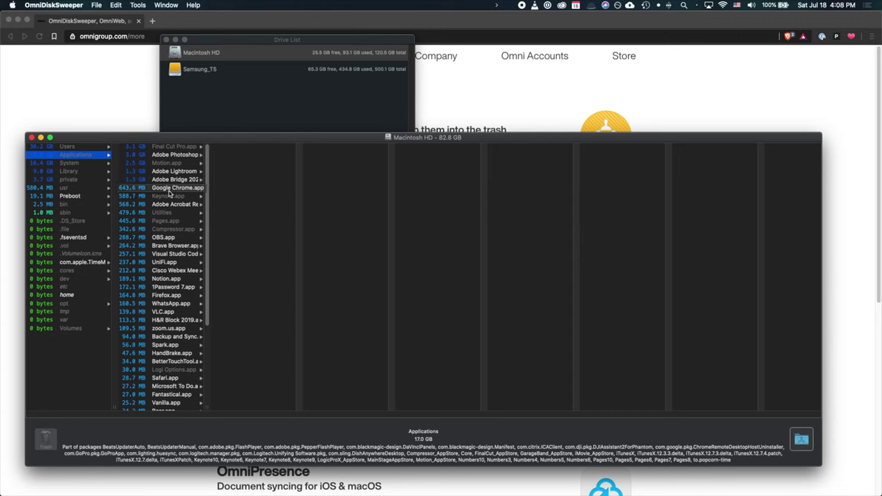
scroll(169, 193, down, 10)
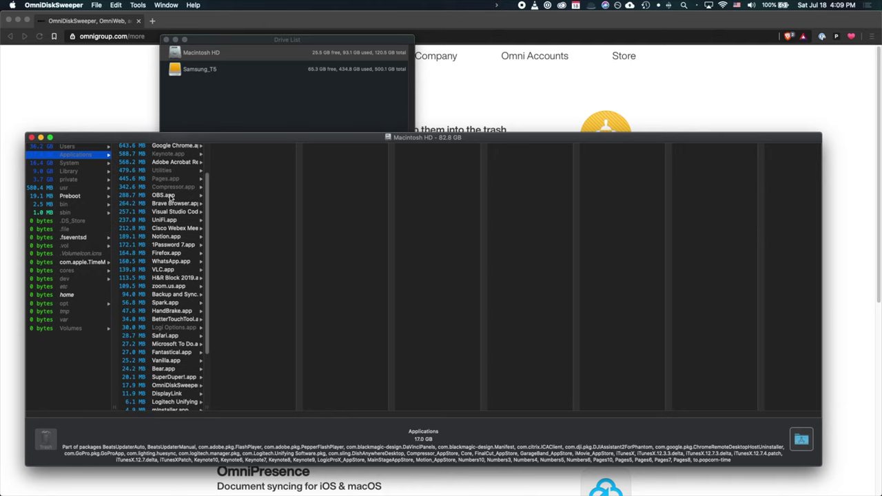
scroll(172, 226, up, 10)
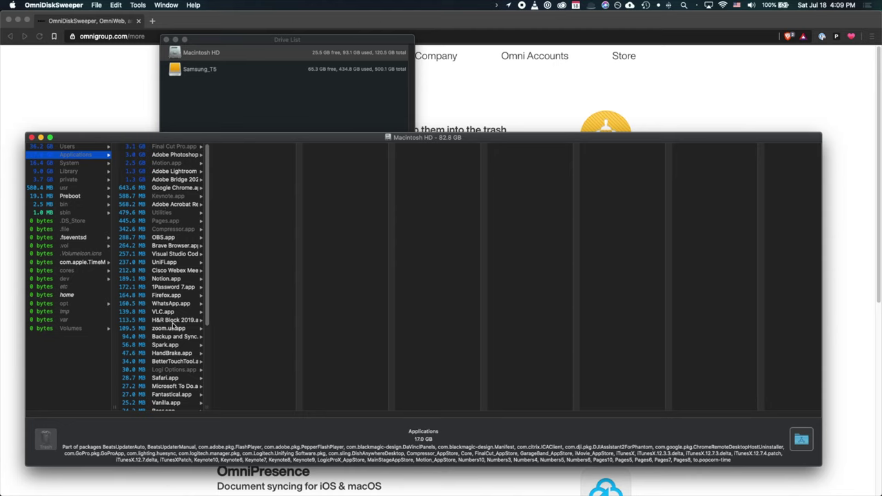
scroll(174, 324, down, 1)
scroll(173, 324, down, 3)
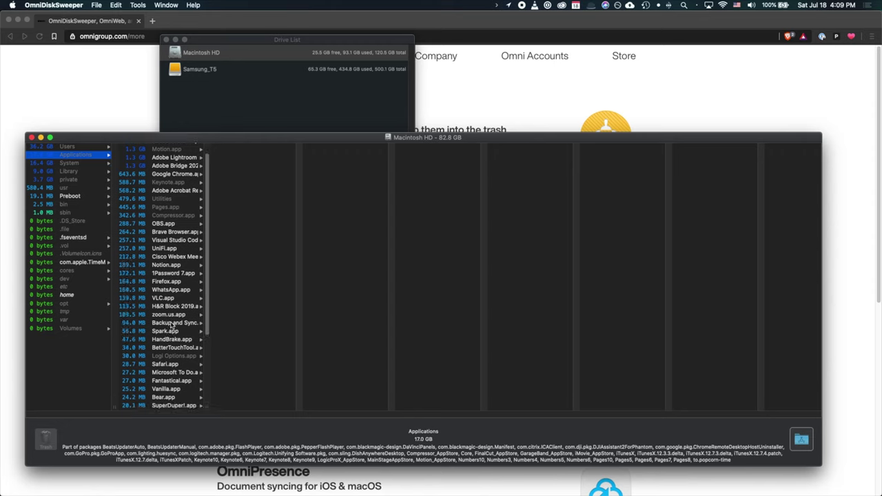
scroll(172, 322, down, 1)
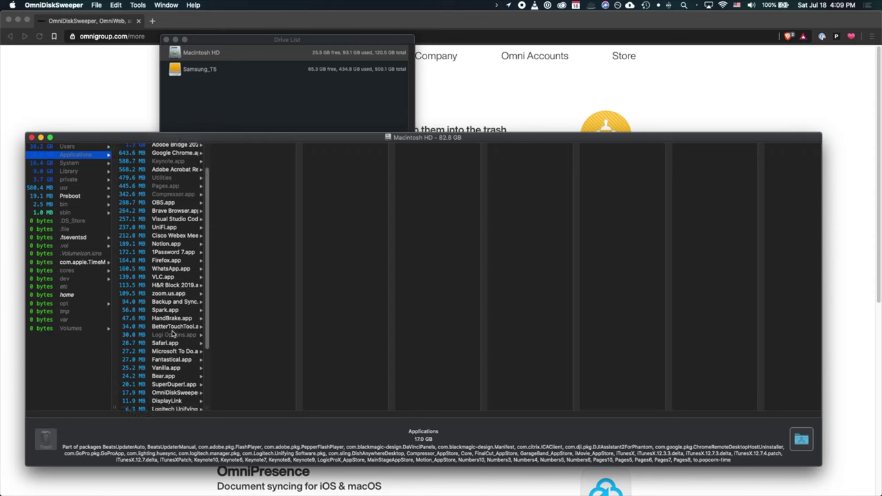
scroll(173, 333, down, 1)
scroll(173, 335, up, 5)
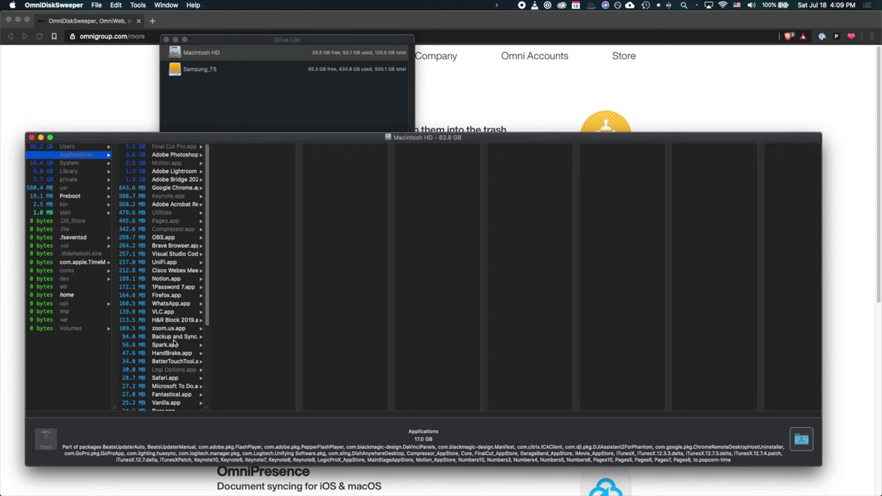
Step: Inspect the Adobe, Logic and Final Cut Pro folders under Application Support in the drive's main Library folder
click(91, 174)
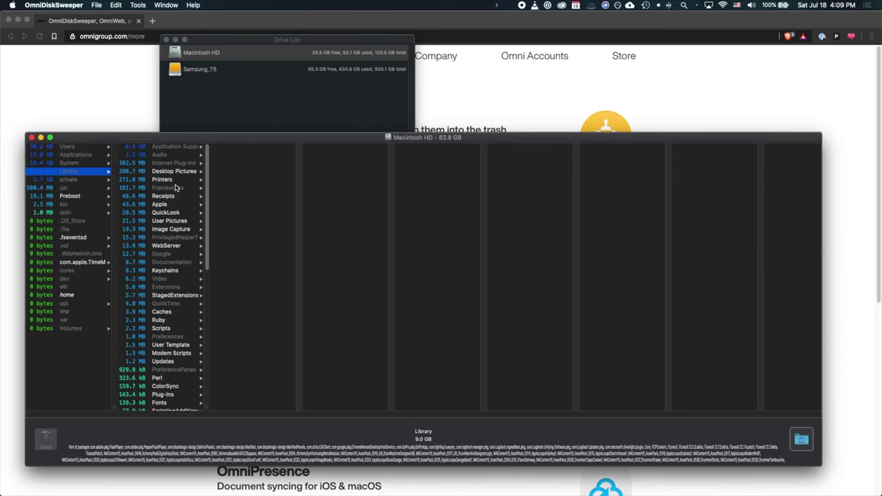
click(172, 147)
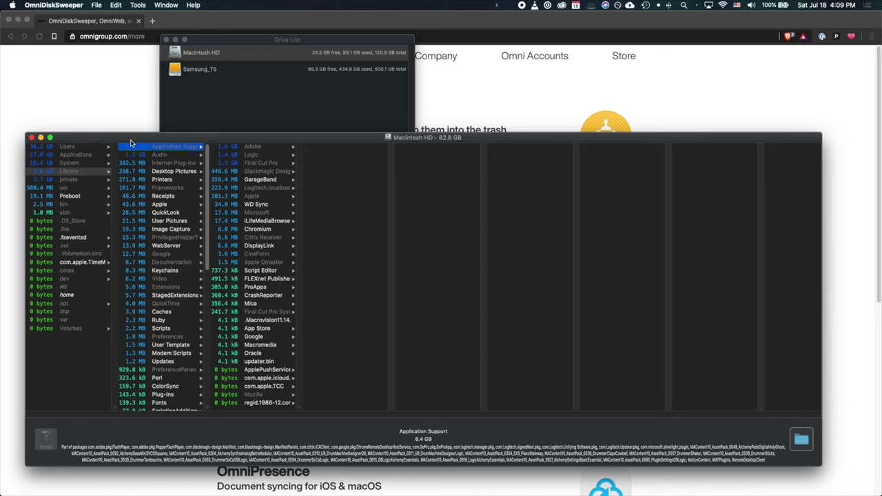
click(251, 148)
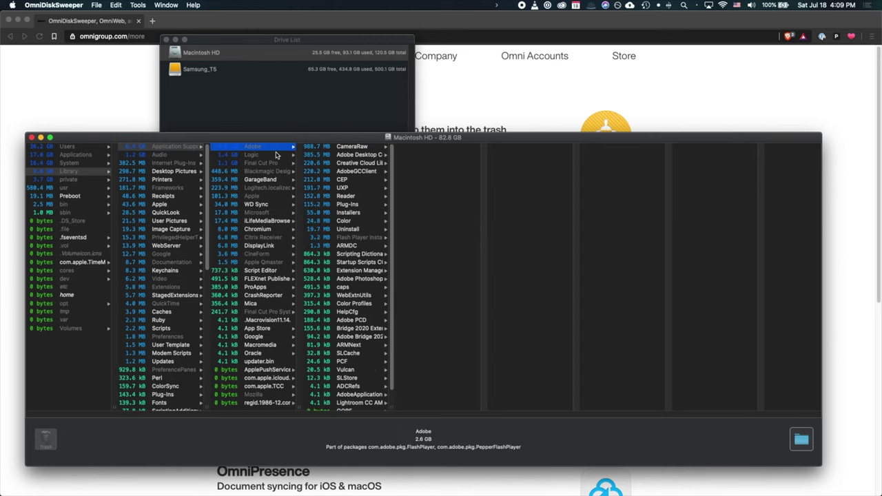
click(261, 155)
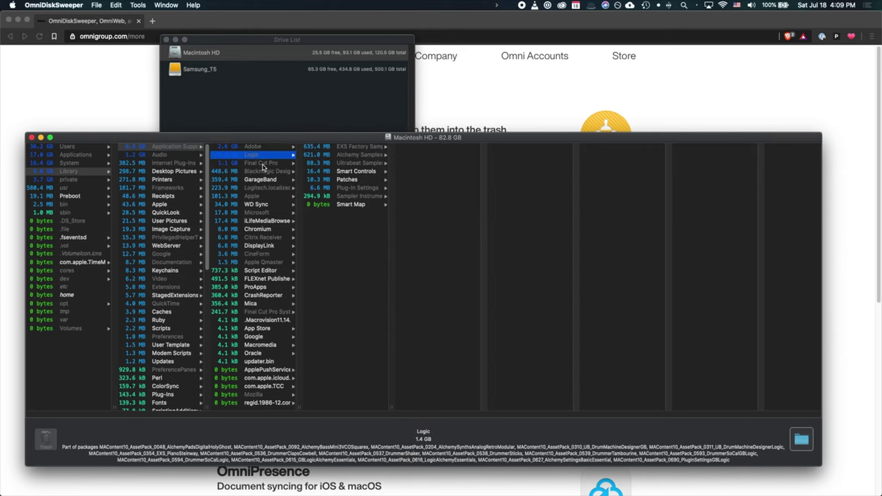
click(261, 164)
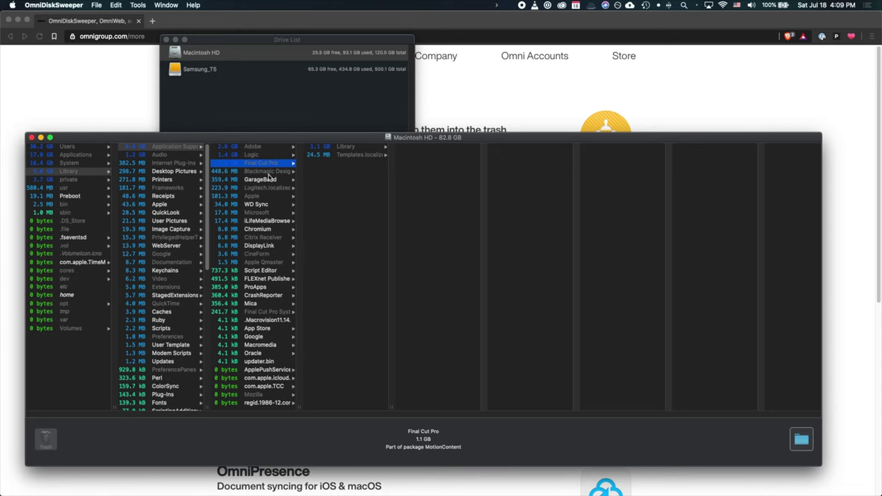
Step: Check the image files in the Library's Desktop Pictures folder, selecting Zebras.jpg
click(177, 172)
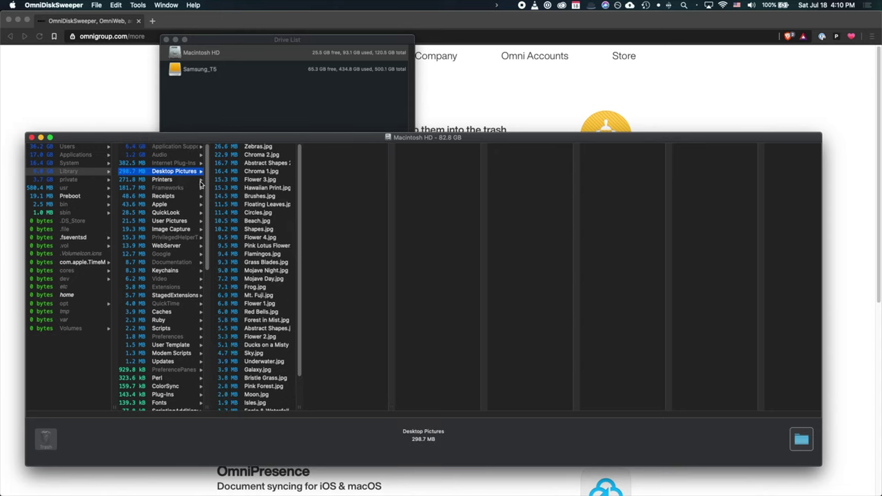
click(263, 152)
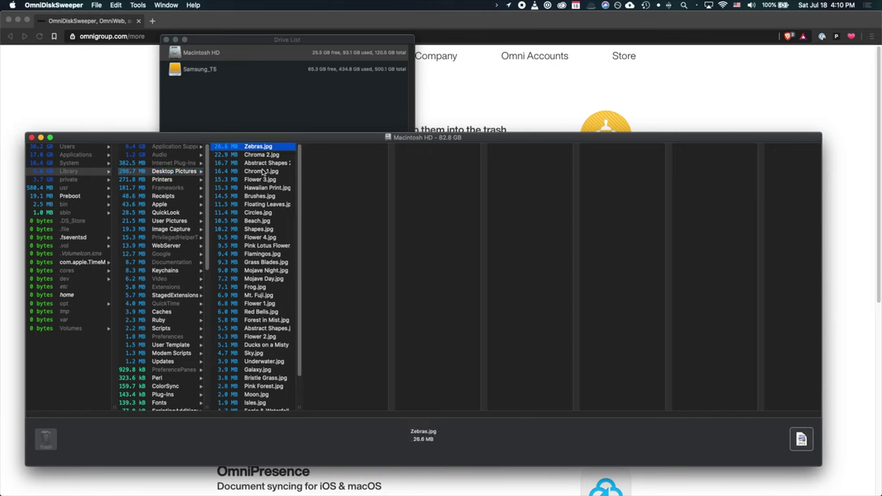
scroll(264, 187, down, 2)
scroll(265, 195, up, 2)
Step: Review the folder sizes inside the System folder's Library
click(80, 164)
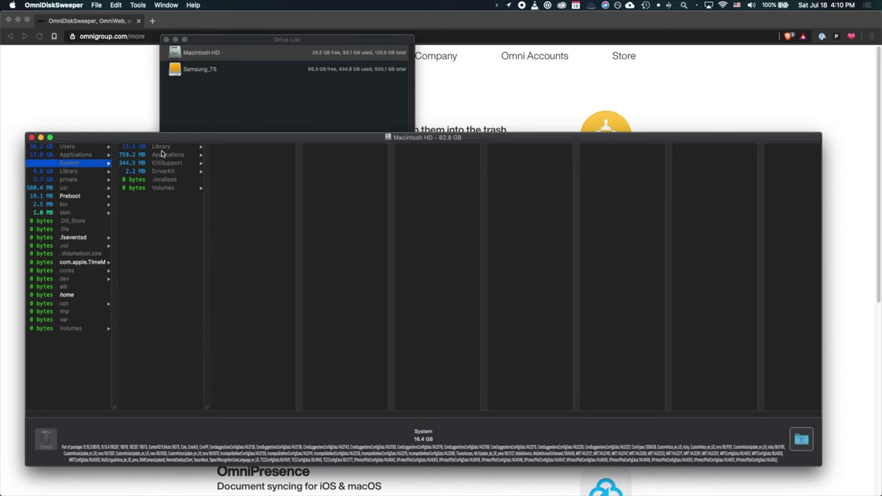
click(162, 146)
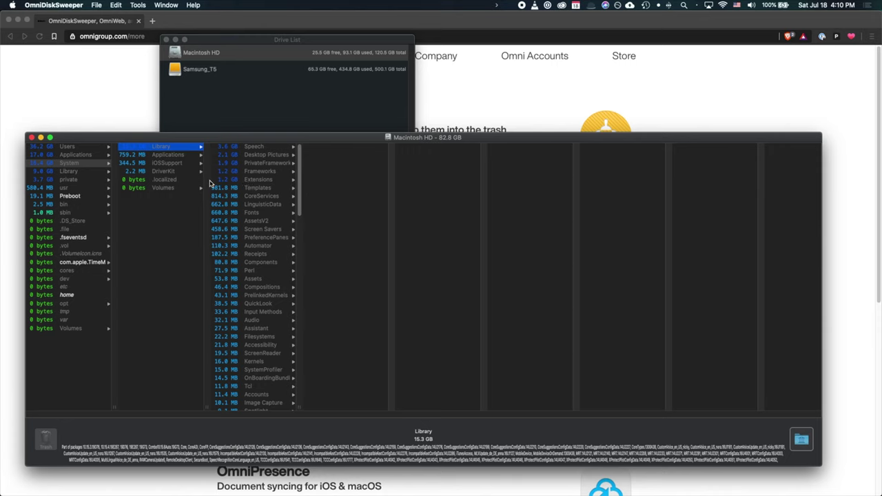
scroll(272, 207, down, 10)
scroll(269, 223, up, 15)
Step: Inspect the Music and Pictures folders in the personal home folder, including the Lightroom and Photos libraries
click(69, 147)
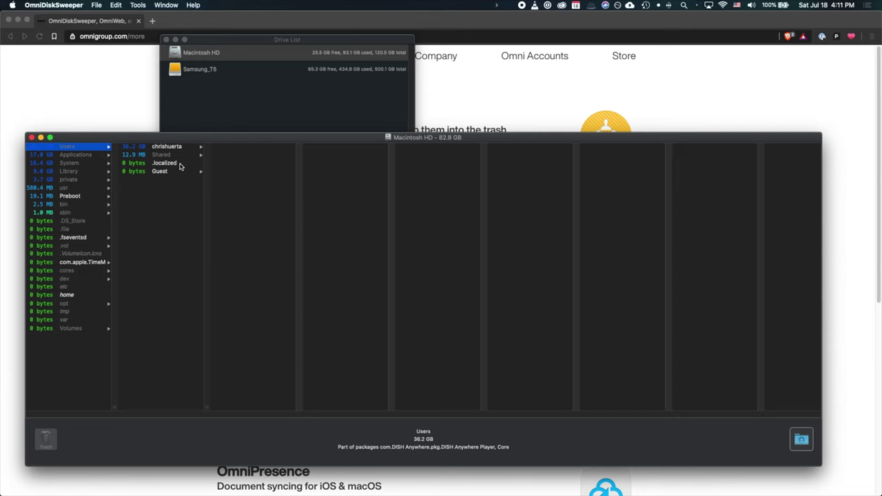
click(180, 148)
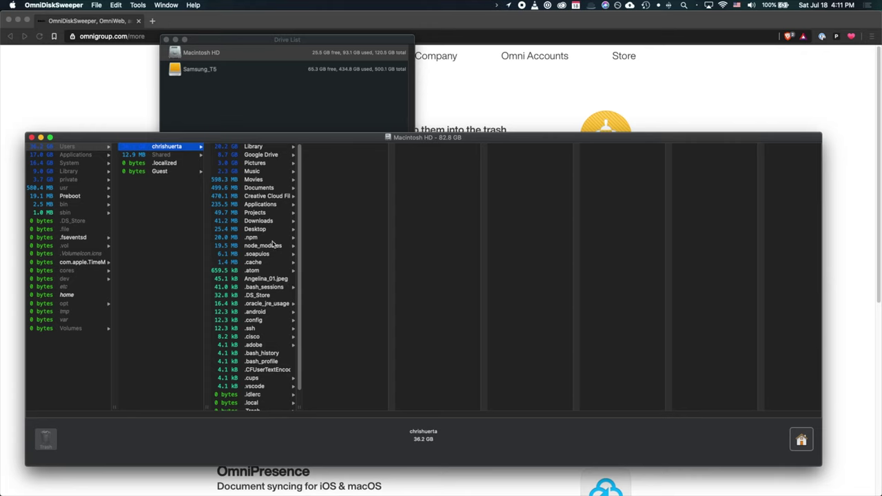
click(263, 171)
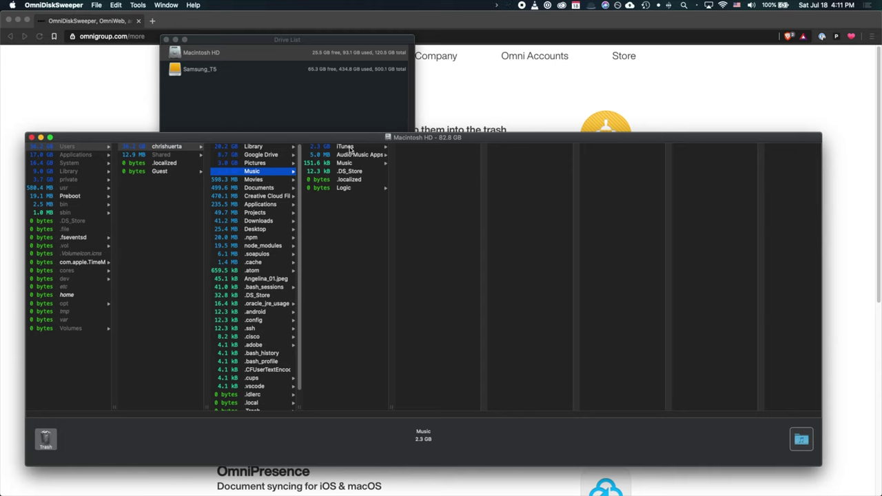
click(267, 166)
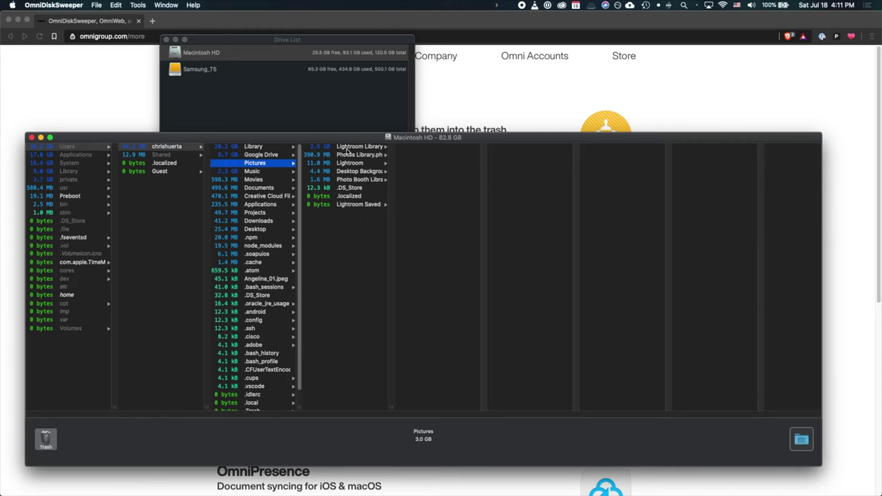
click(350, 147)
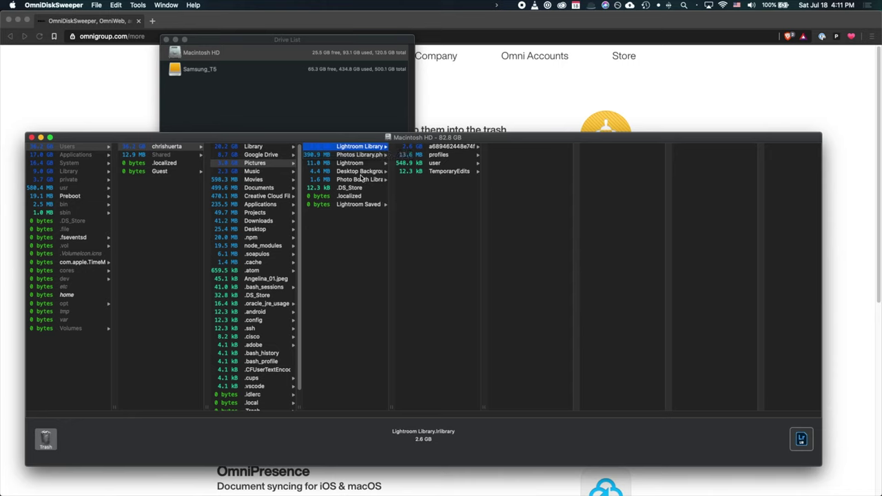
click(358, 155)
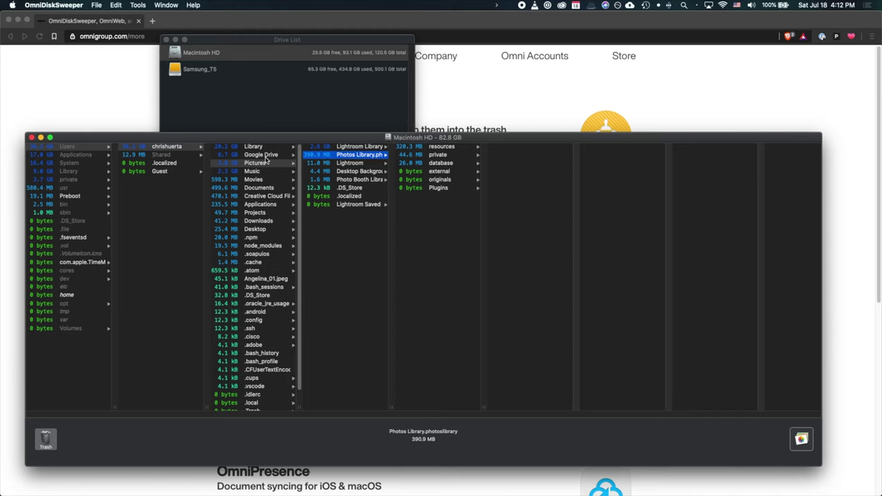
Step: Check the home folder's Google Drive contents and the Caches folder inside its Library
click(266, 158)
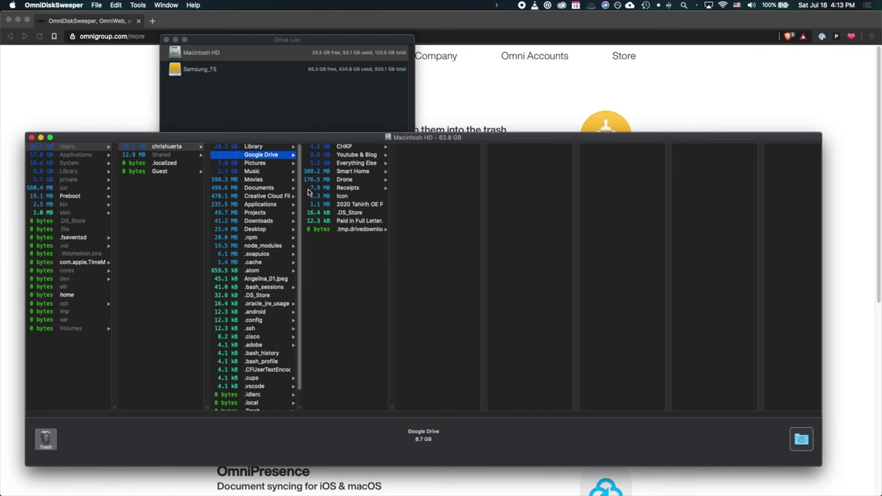
click(259, 148)
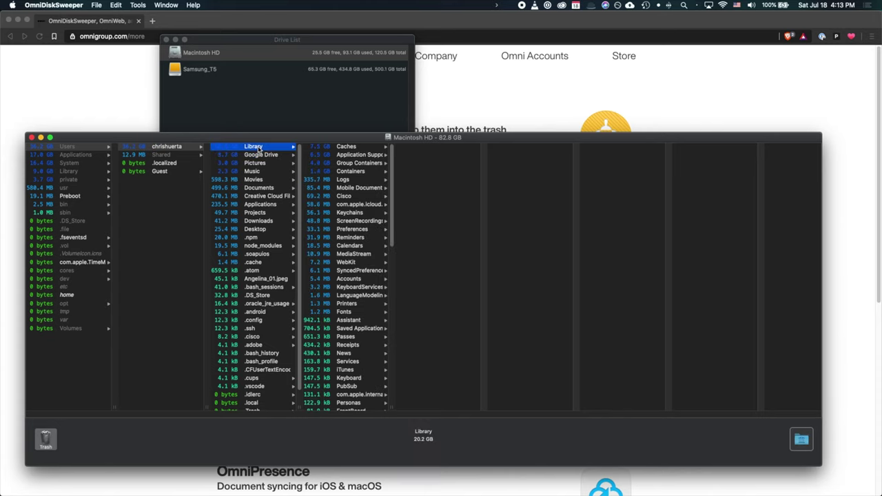
click(355, 149)
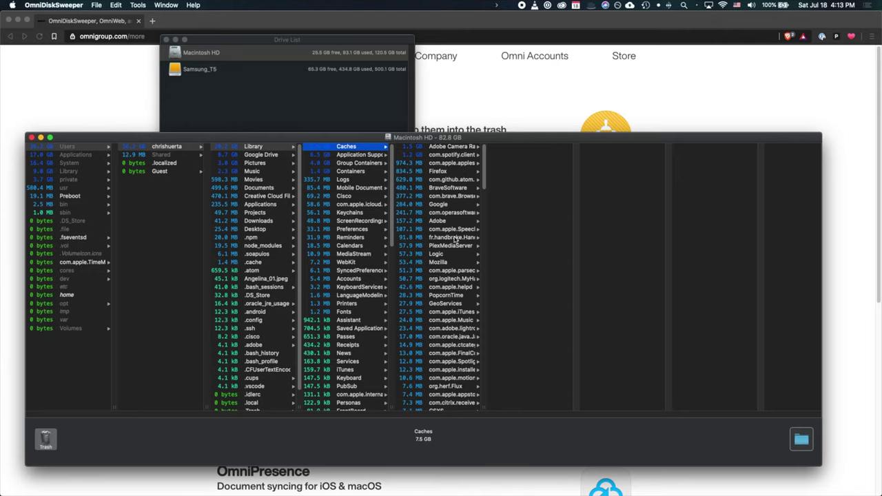
Step: Create a shortcut named Spotify for the web player at open.spotify.com, set to open as its own window
click(164, 231)
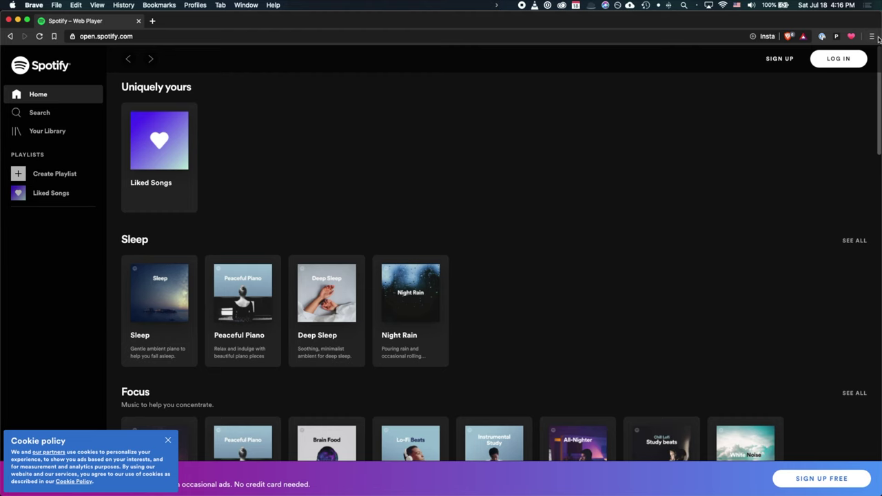
click(872, 36)
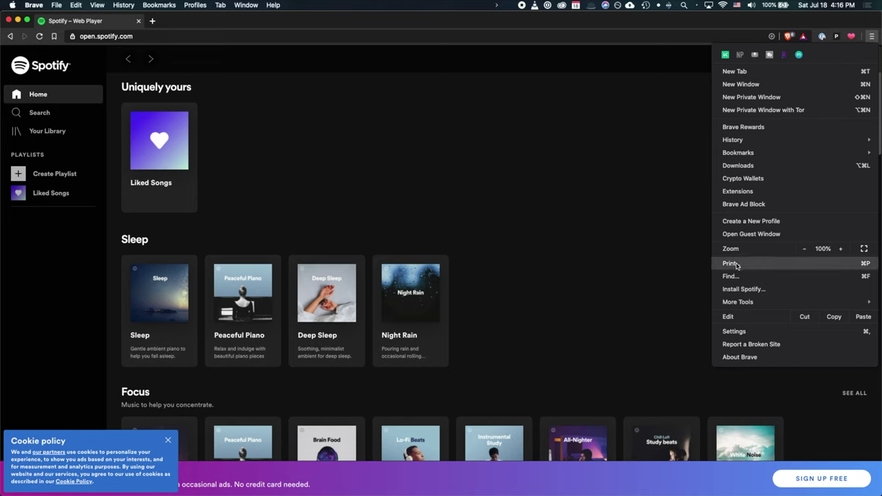
mouse_move(754, 304)
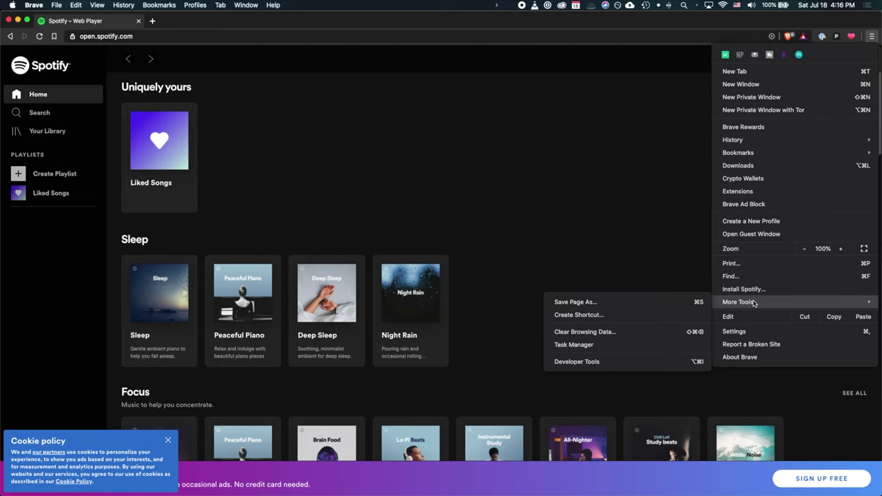
click(602, 315)
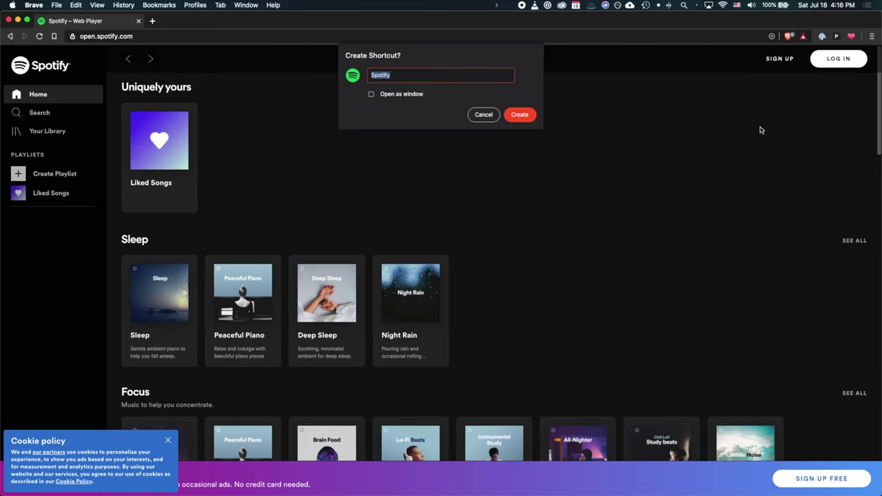
click(392, 98)
click(521, 116)
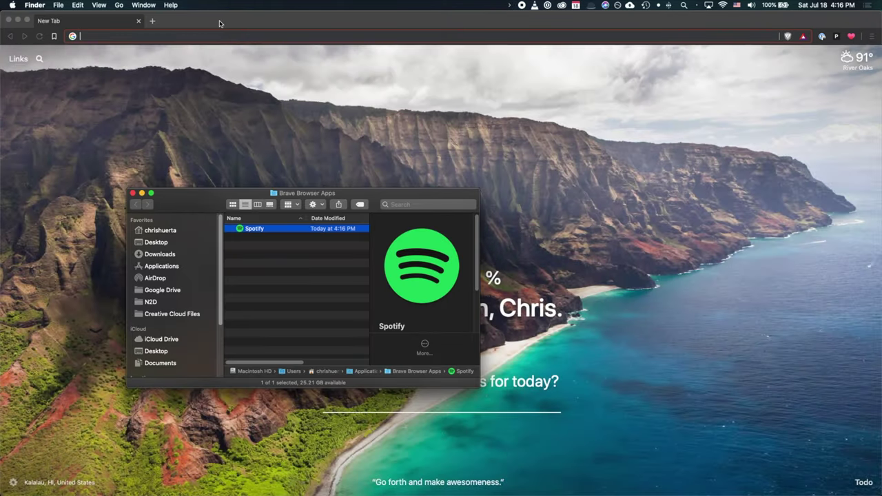
Step: Close the leftover browser window and quit OmniDiskSweeper, leaving the Spotify web player window open
click(219, 23)
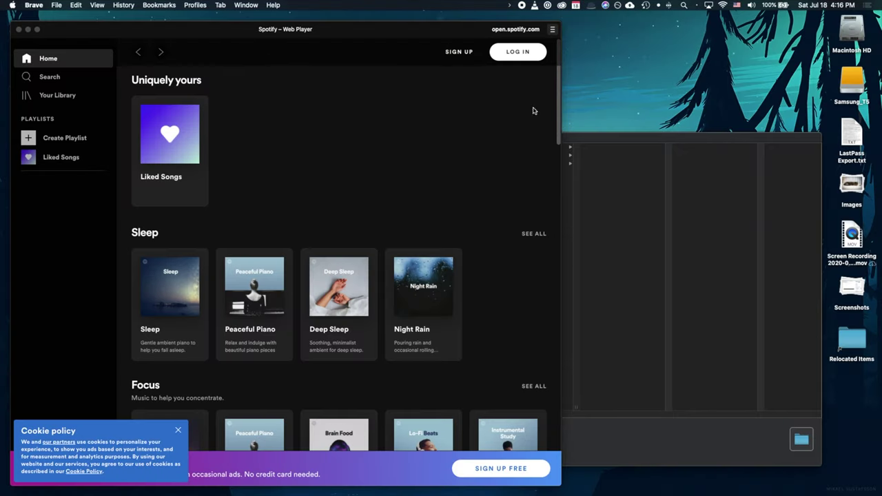
click(642, 142)
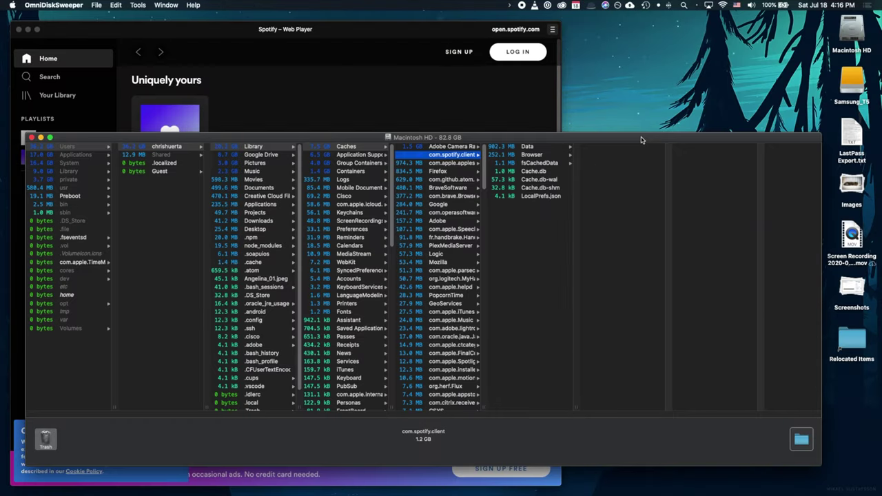
key(cmd+w)
key(cmd+q)
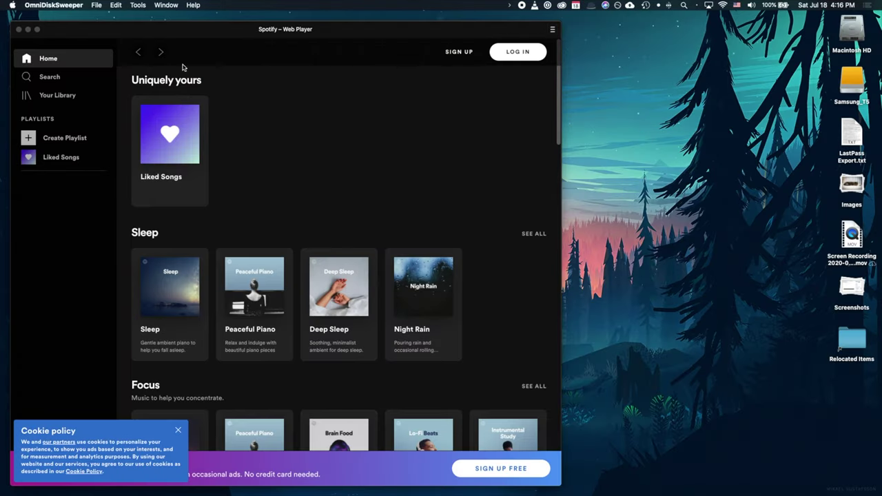
Step: Dismiss the Spotify cookie policy notice, then make the web player window shorter and reposition it on the desktop
drag(215, 37, 309, 29)
click(265, 428)
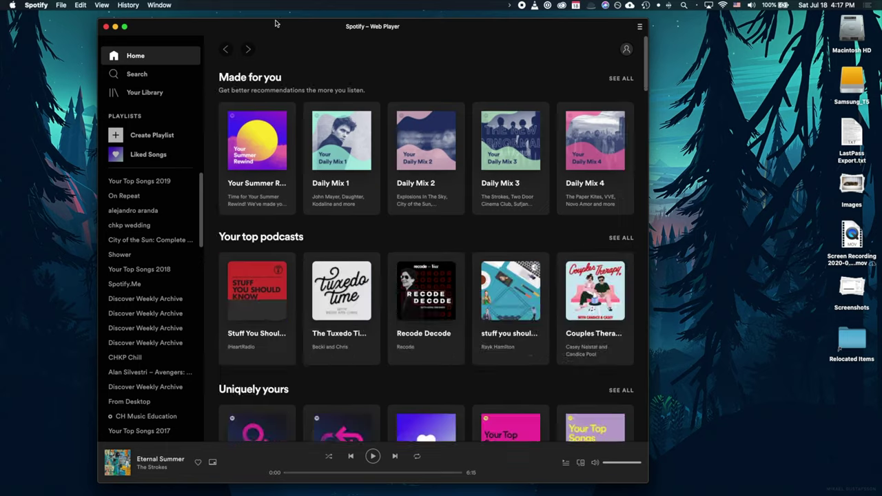
drag(279, 19, 270, 94)
Step: Look through the Spotify home page's recently played items, mixes and podcasts, and check the Search page before returning to Home
scroll(331, 277, down, 2)
scroll(207, 241, up, 2)
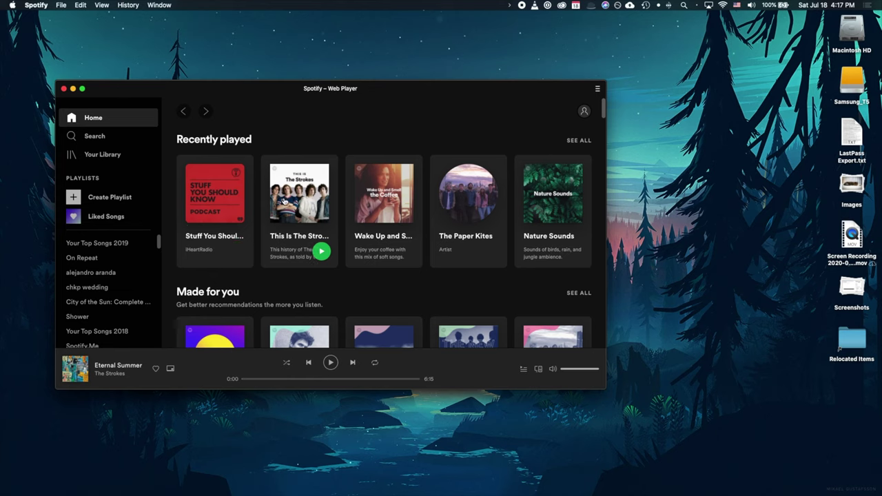
scroll(386, 262, down, 2)
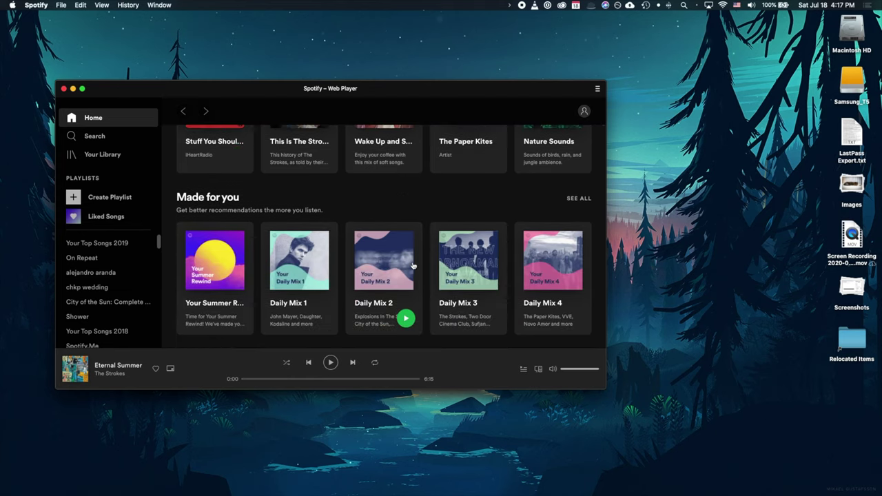
scroll(358, 269, down, 6)
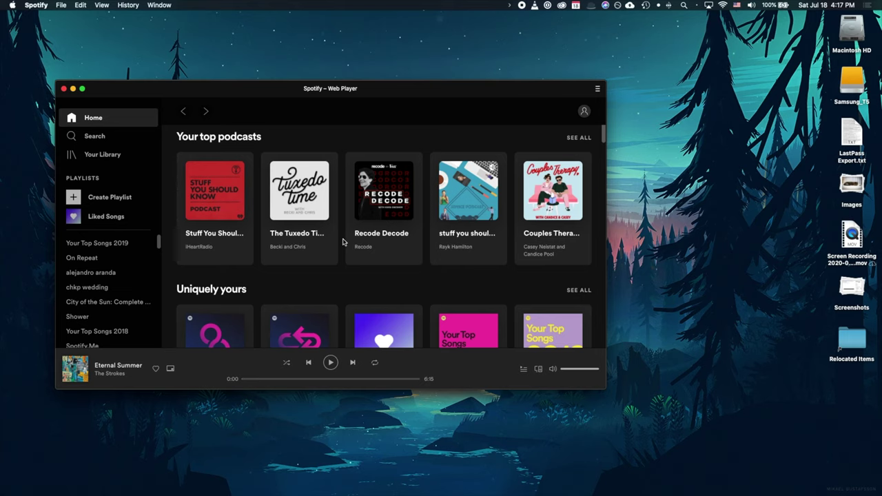
scroll(343, 241, down, 2)
scroll(343, 243, up, 5)
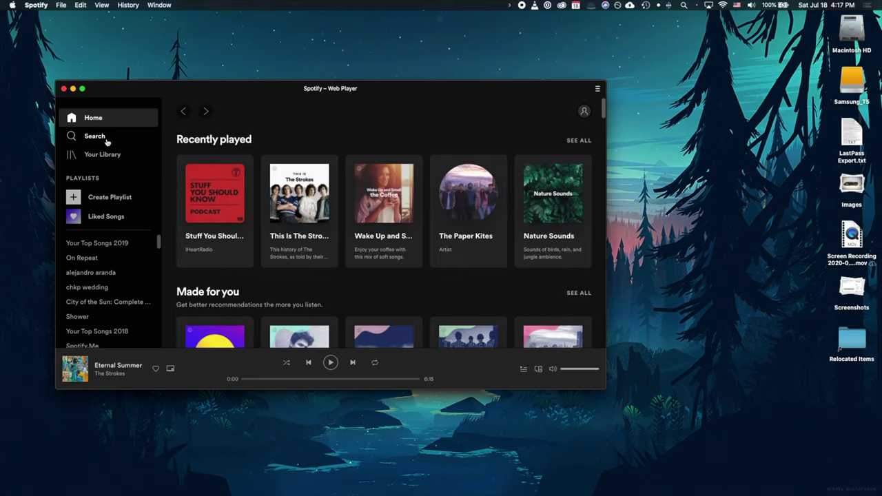
click(107, 141)
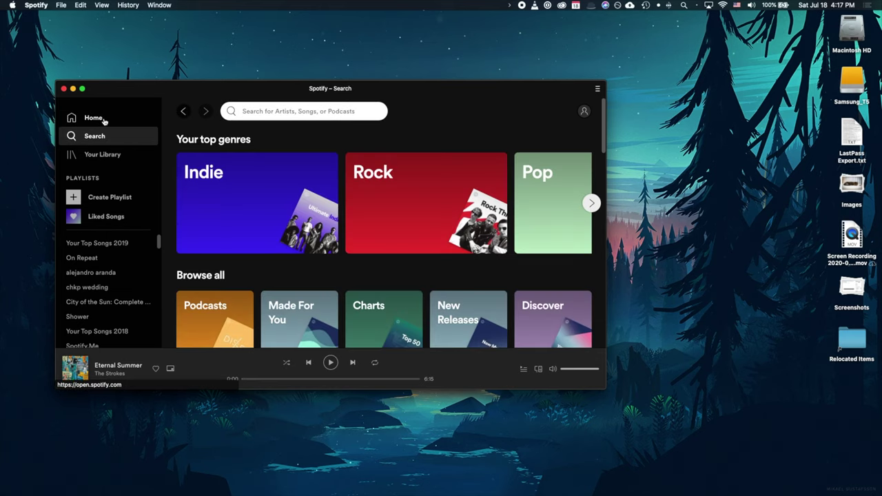
click(102, 119)
scroll(531, 304, down, 1)
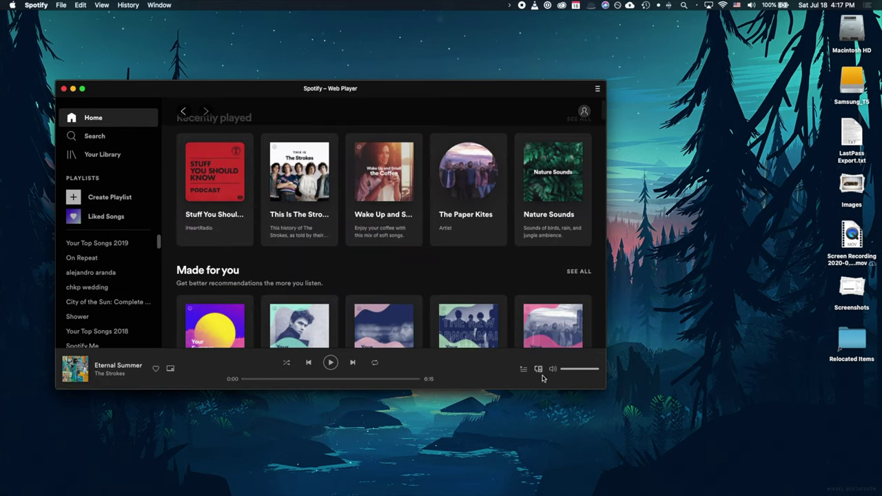
Step: Show Spotify's list of available playback devices and move the web player window toward the middle of the desktop
click(538, 369)
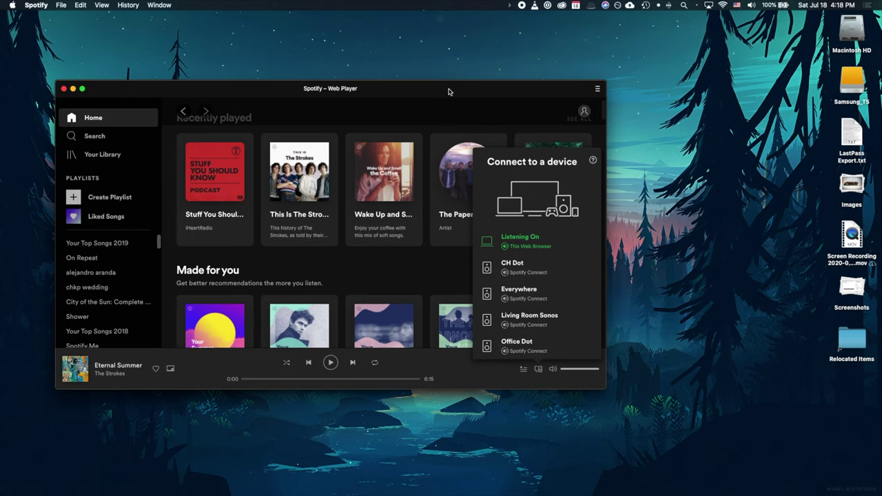
drag(436, 91, 481, 66)
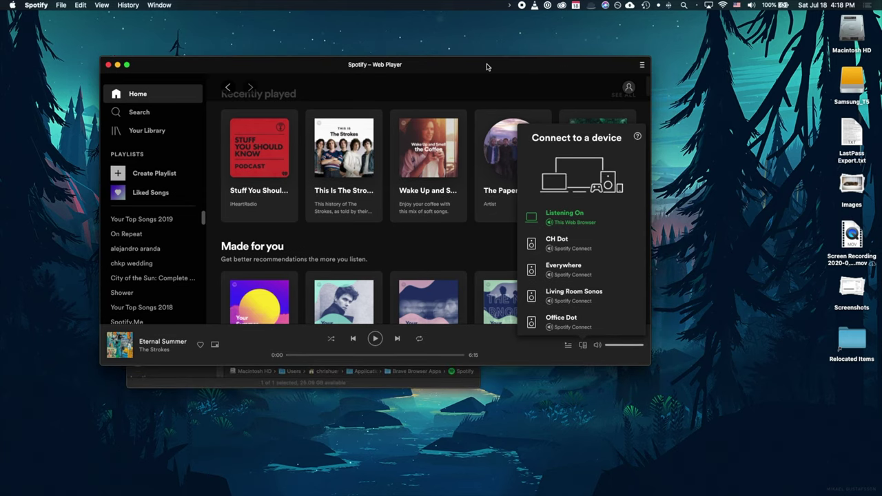
drag(487, 67, 483, 63)
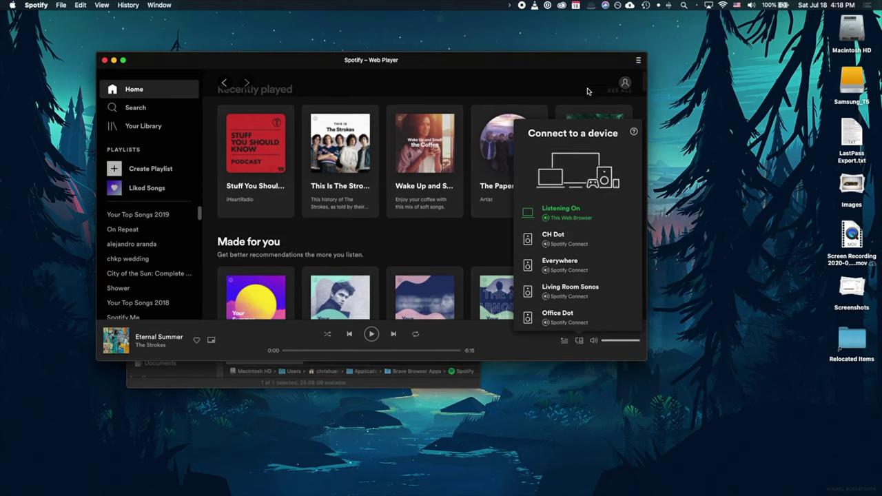
drag(319, 62, 440, 146)
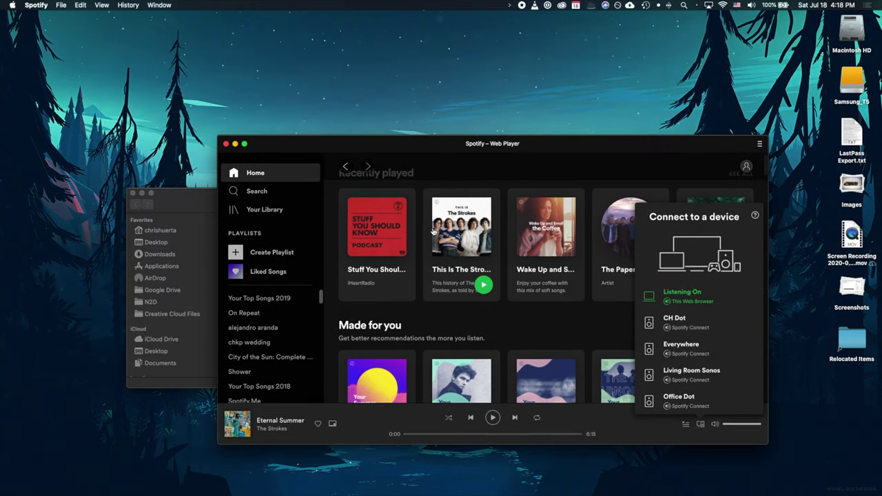
Step: Close the web player, add the Spotify shortcut from the Brave Browser Apps folder to the Dock, and close the folder window
click(226, 144)
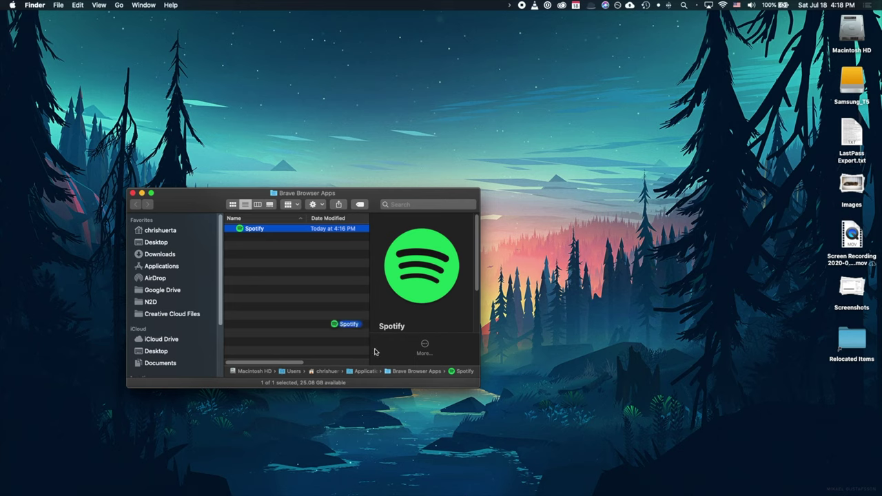
drag(394, 394, 419, 479)
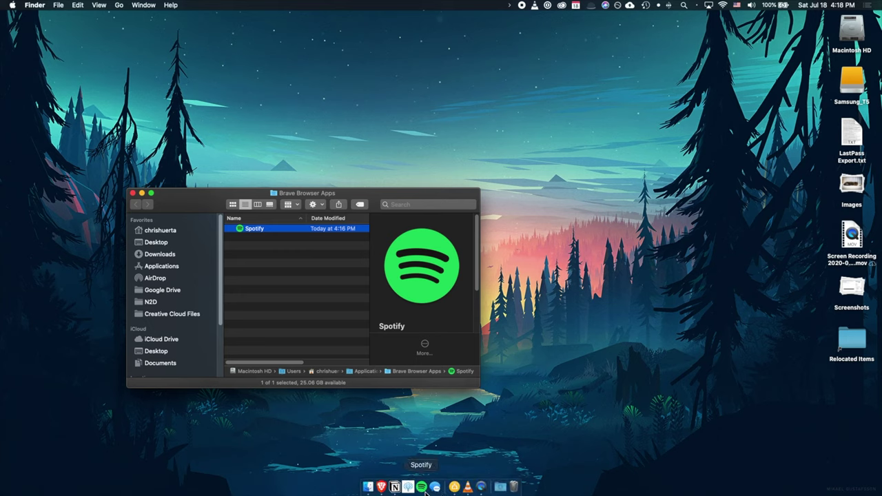
click(316, 317)
key(super+w)
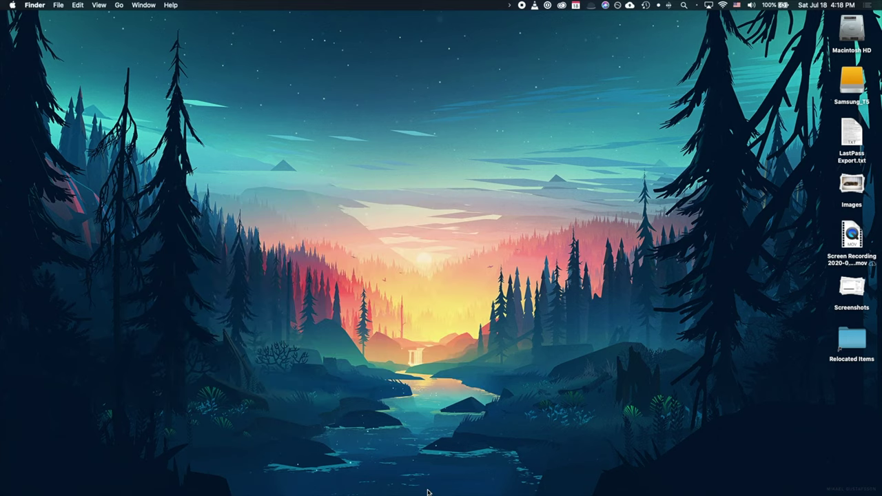
Step: Test the Spotify shortcut by launching it from the Dock, then close its window
click(423, 490)
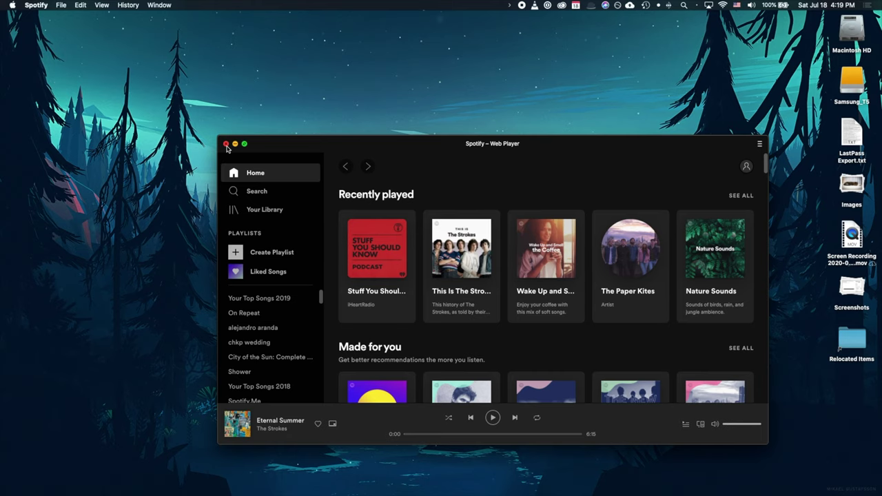
click(226, 144)
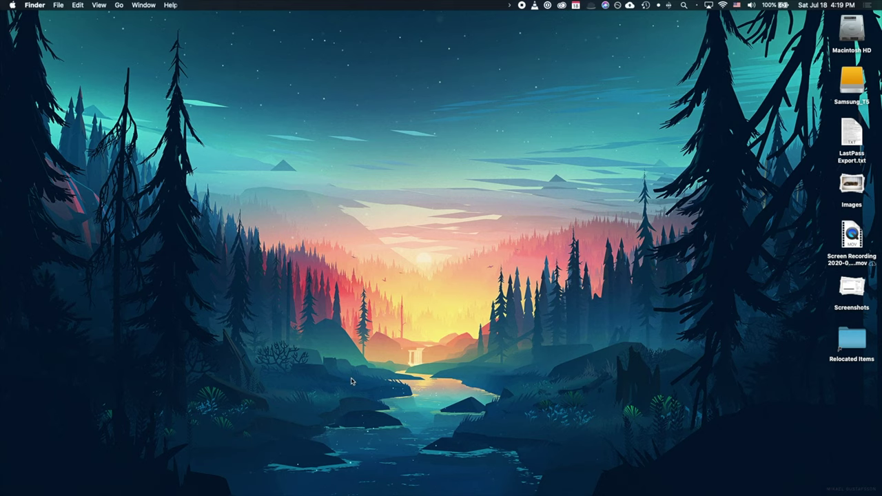
Step: Open YNAB from the Dock
mouse_move(434, 488)
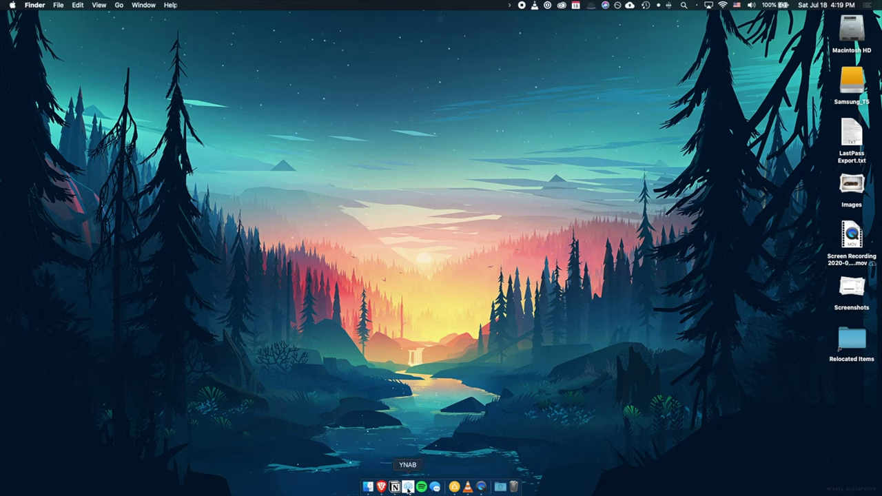
click(408, 487)
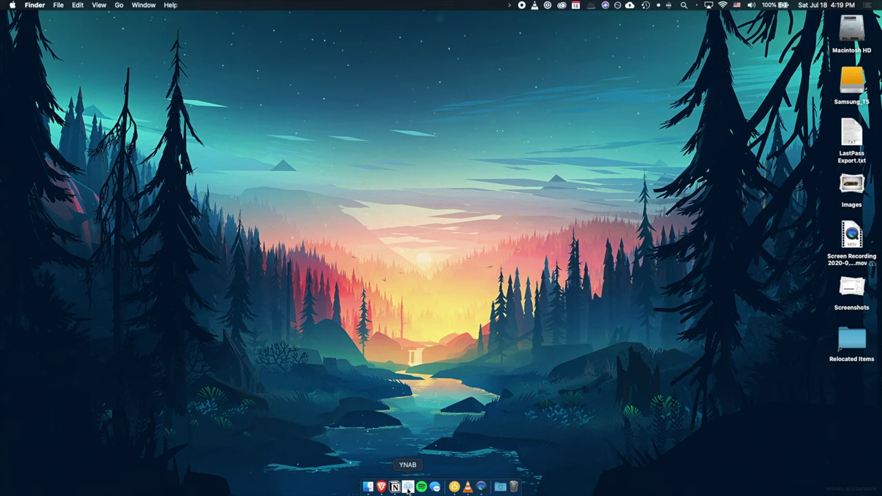